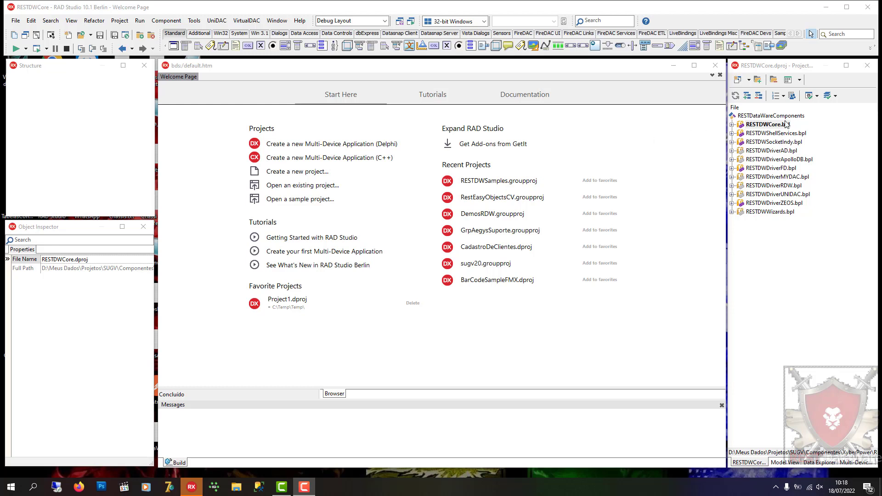
Step: Show the RESTDWCore.bpl project's folder in File Explorer, then open the Lazarus folder under Packages
right_click(757, 128)
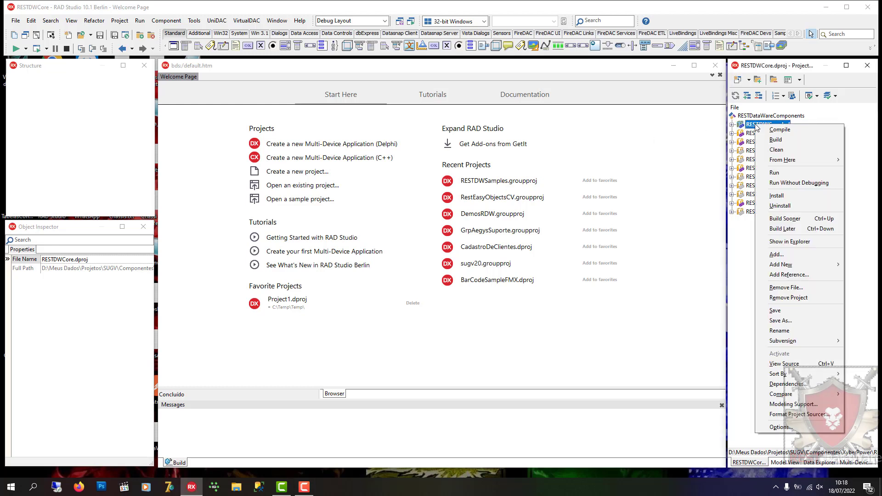
click(802, 242)
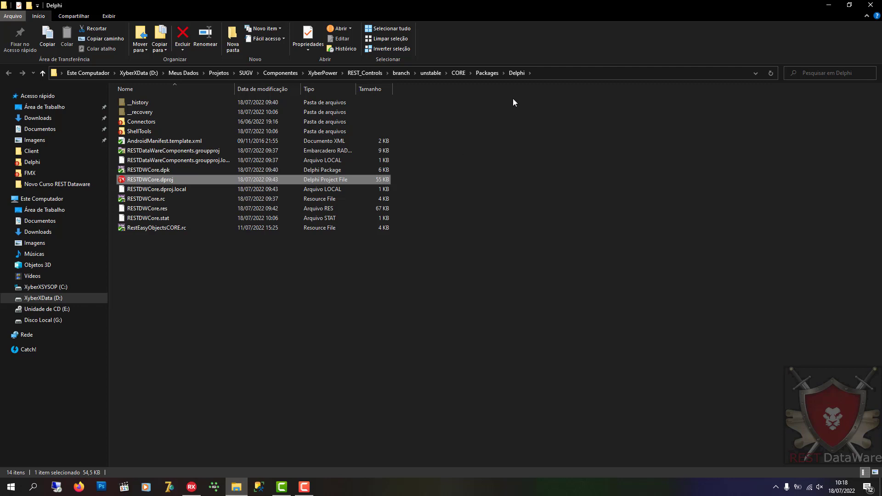
click(486, 73)
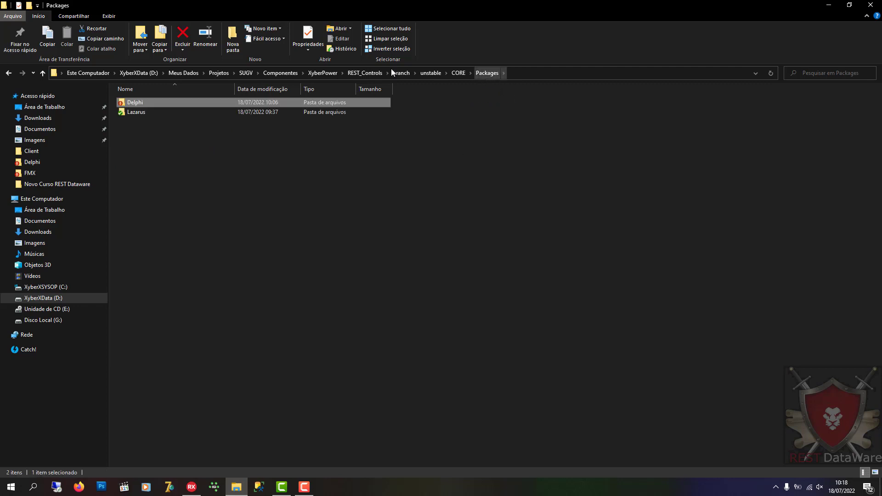
double_click(165, 112)
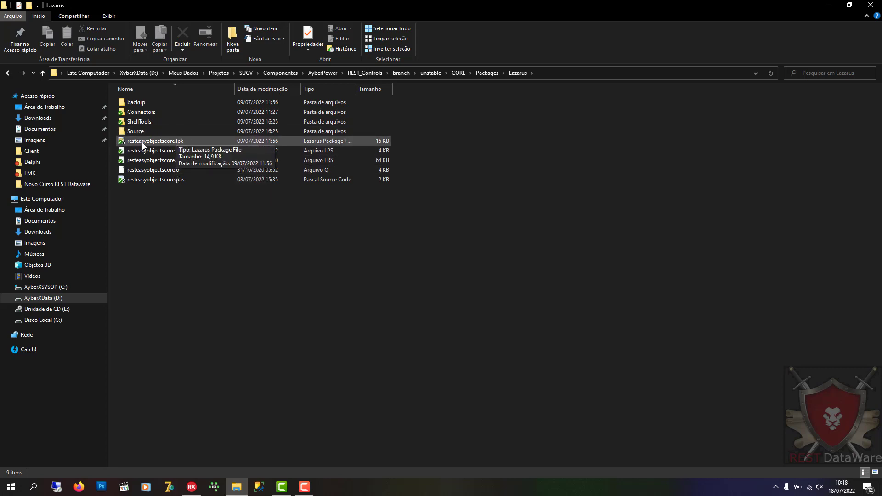
Step: Return to the Delphi folder under Packages and view the contents of its ShellTools folder
click(487, 73)
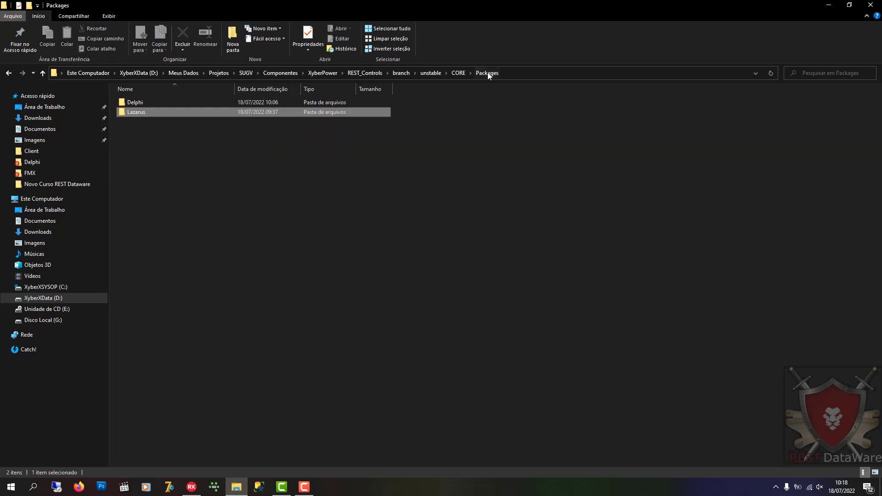
double_click(163, 98)
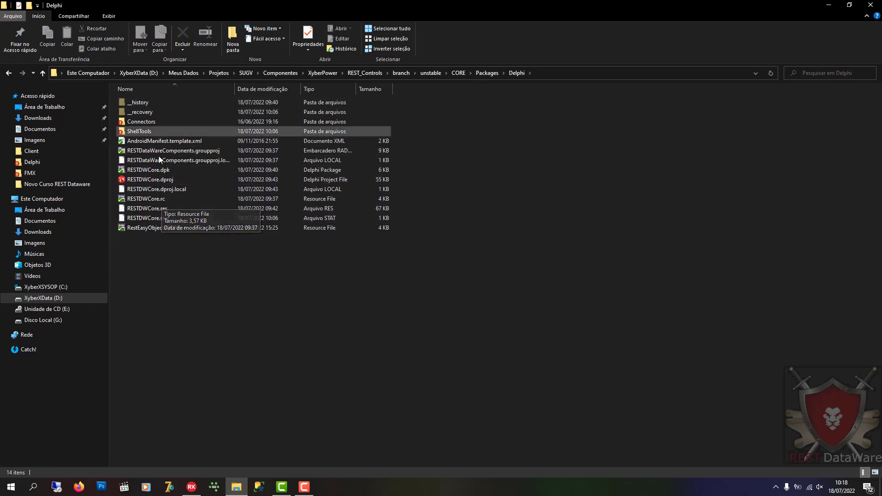
click(153, 172)
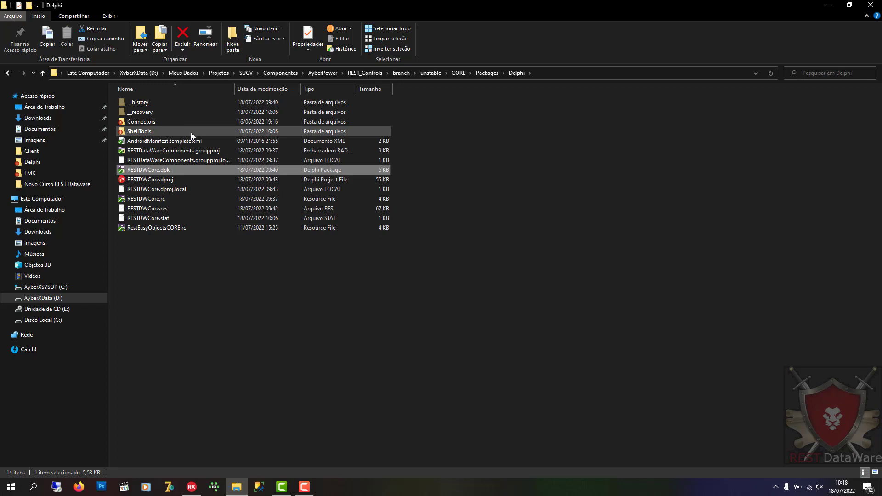
click(170, 124)
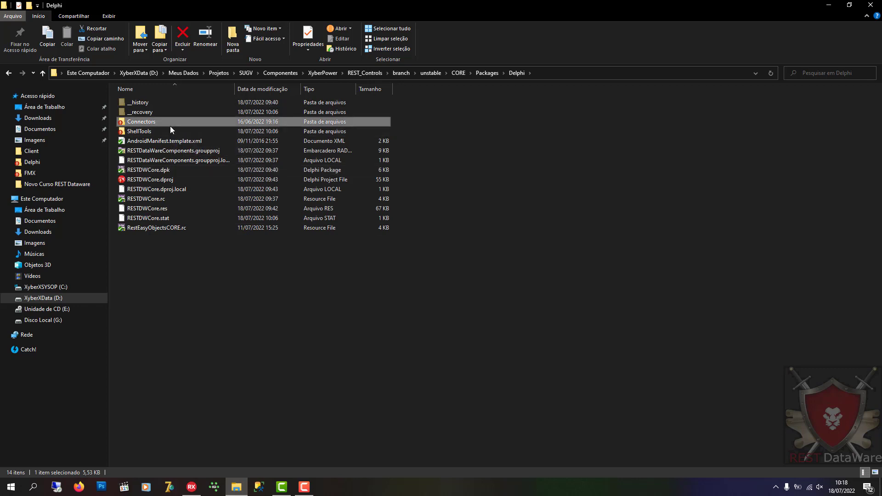
click(166, 134)
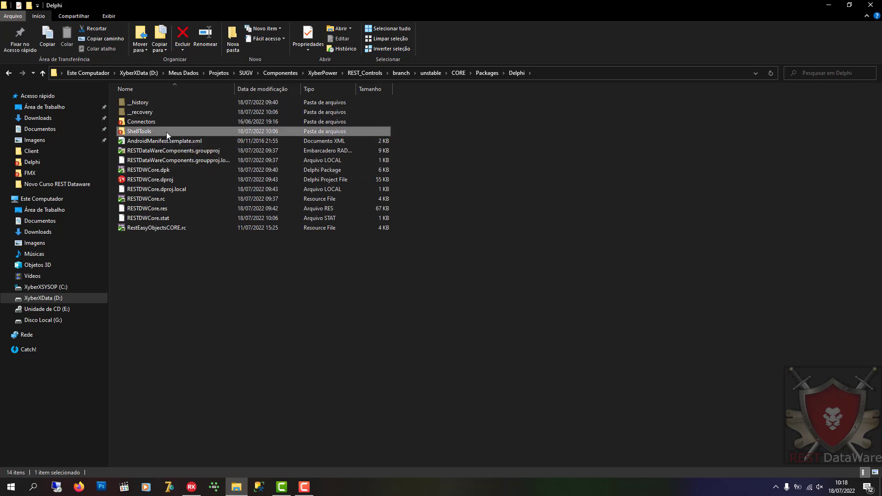
double_click(166, 131)
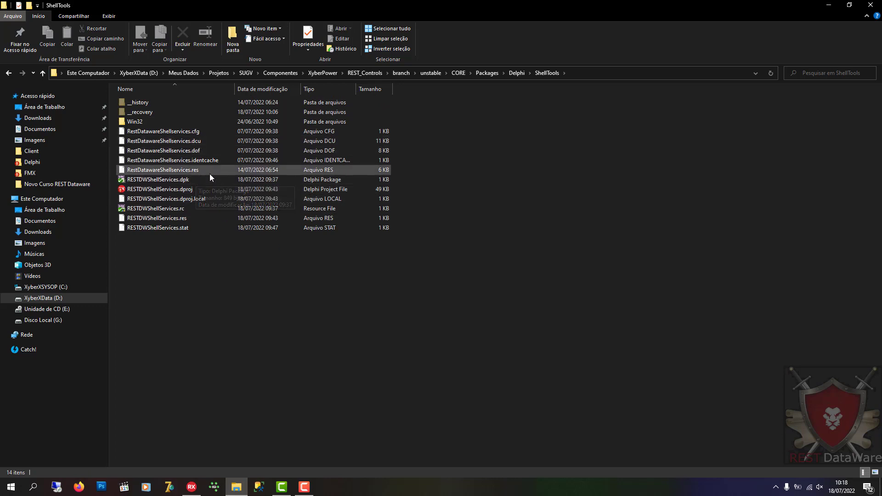
Step: View the Indy folder inside Packages\Delphi\Connectors, then return to Delphi and point out RESTDWCore.dpk, ShellTools and Connectors
click(511, 76)
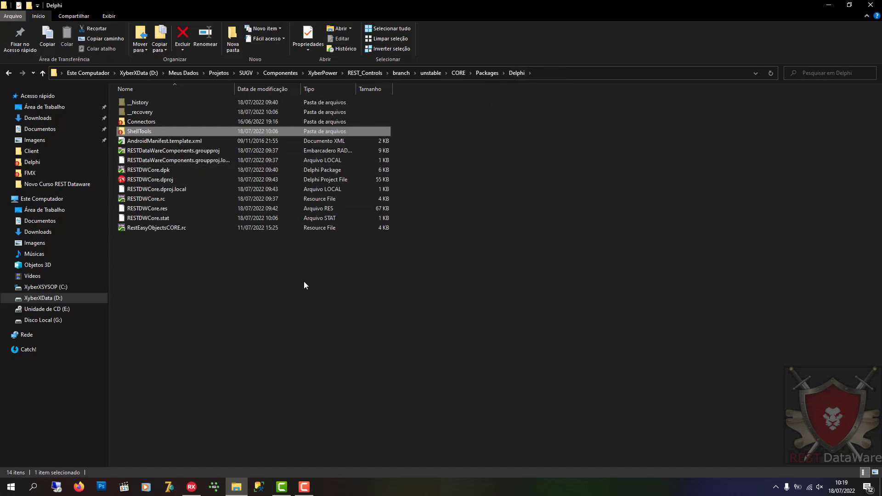
double_click(166, 122)
double_click(171, 105)
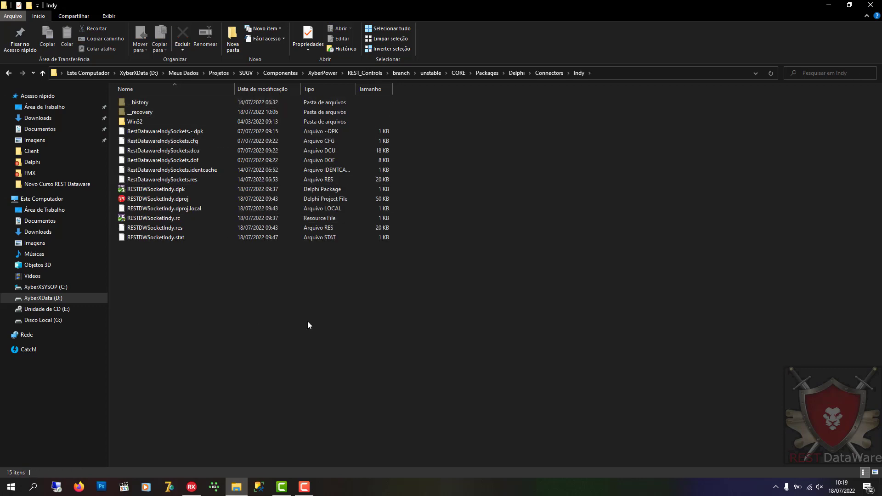
click(547, 73)
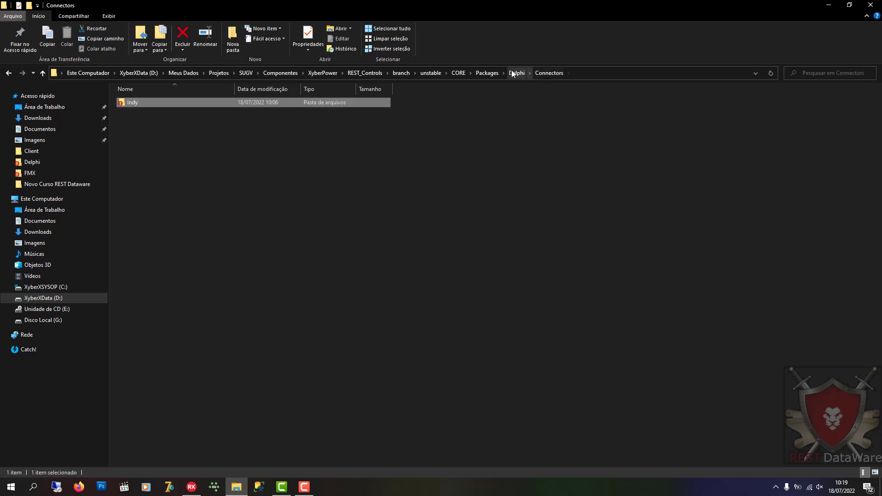
click(513, 72)
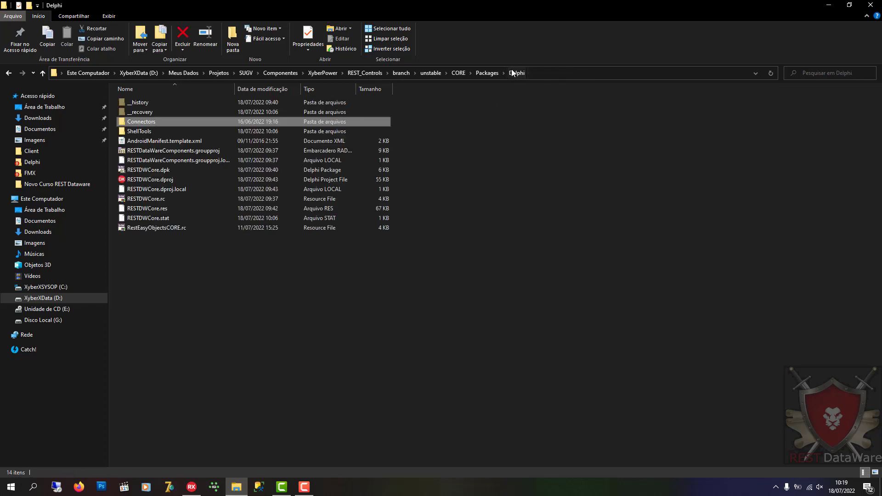
click(197, 169)
click(186, 133)
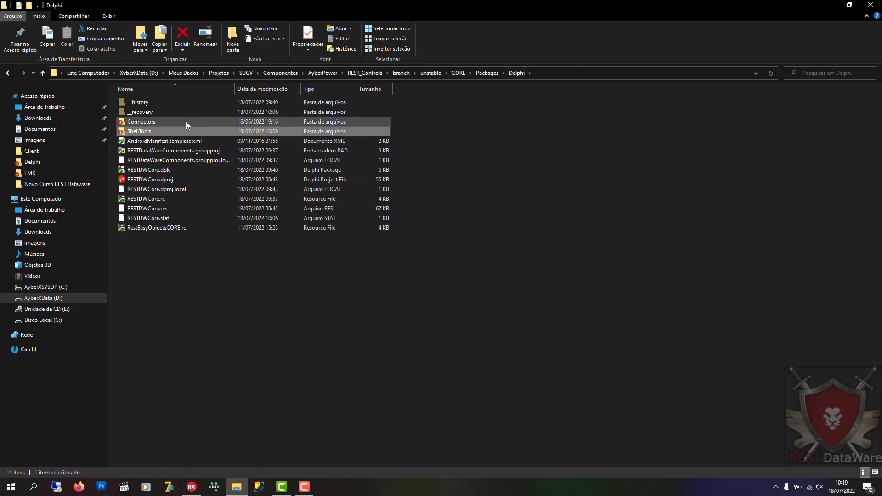
click(186, 122)
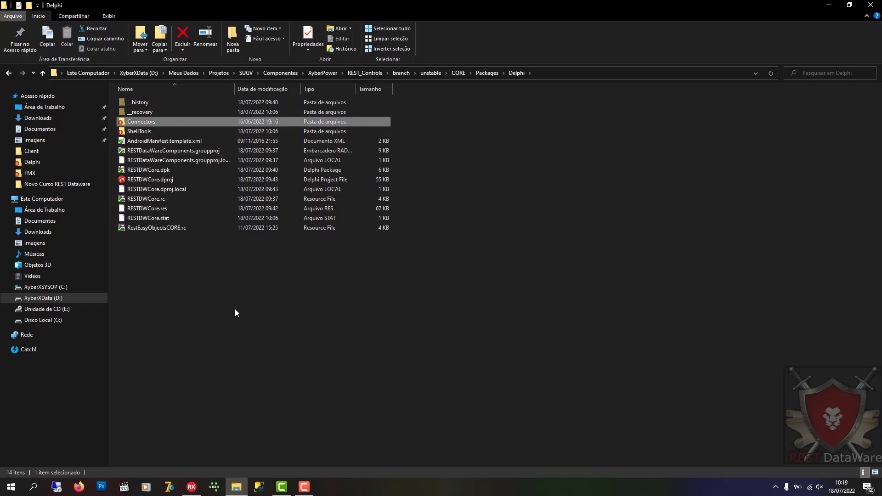
Step: Go up to the CORE folder and open its Source folder
click(459, 73)
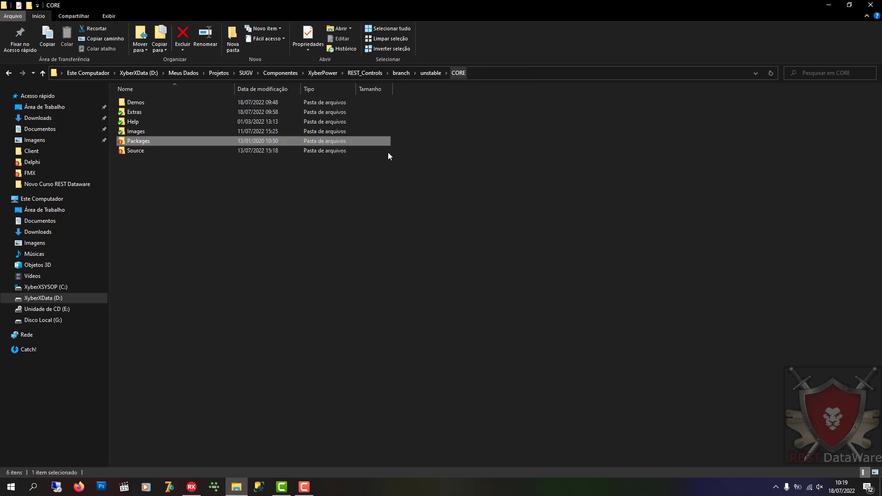
click(191, 155)
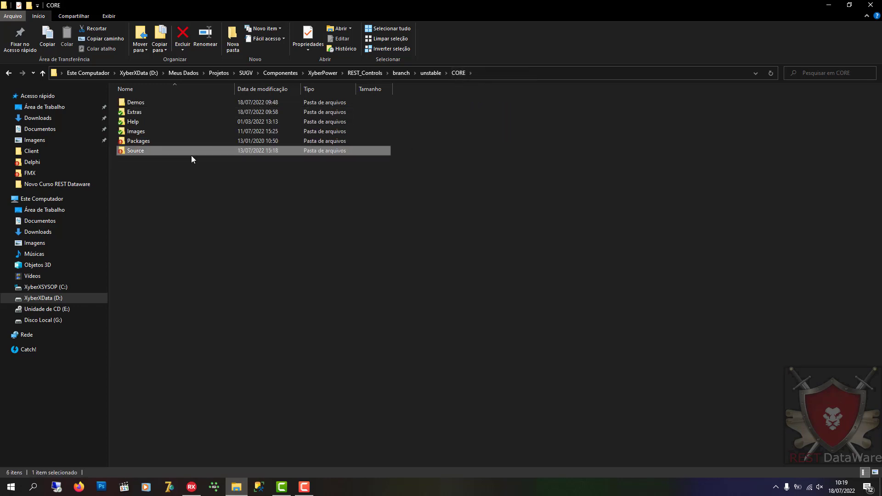
double_click(191, 155)
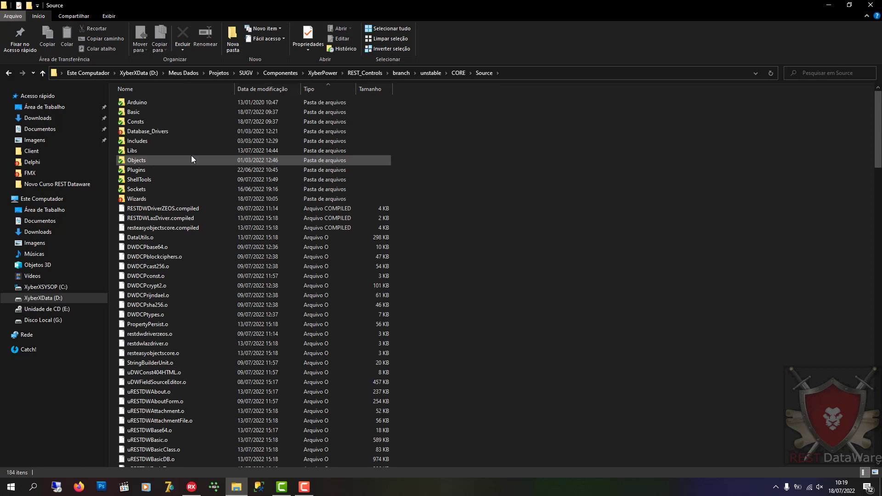
Step: Look through the Crypto, Dialogs and Mechanics subfolders of Source\Basic, returning to Basic at the end
double_click(178, 111)
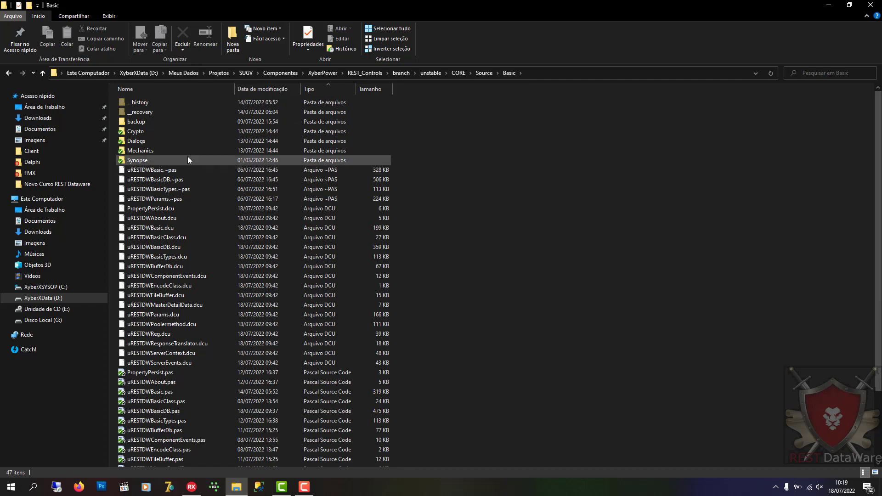
double_click(189, 131)
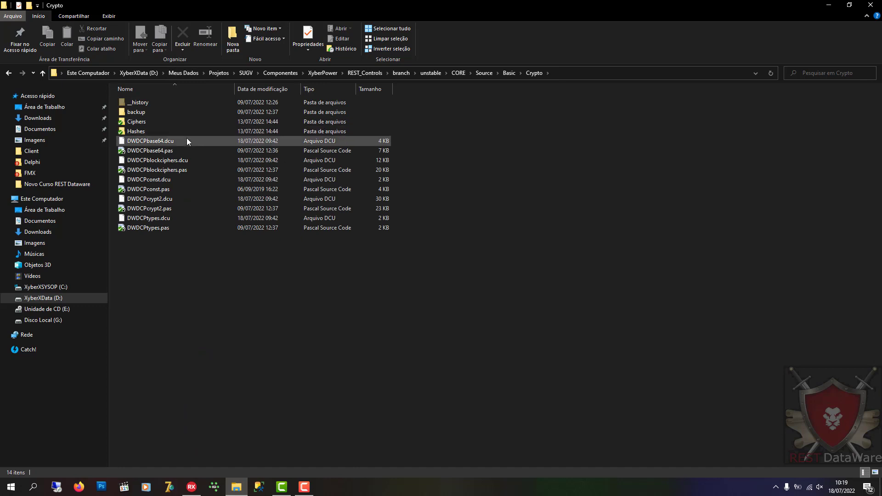
click(509, 74)
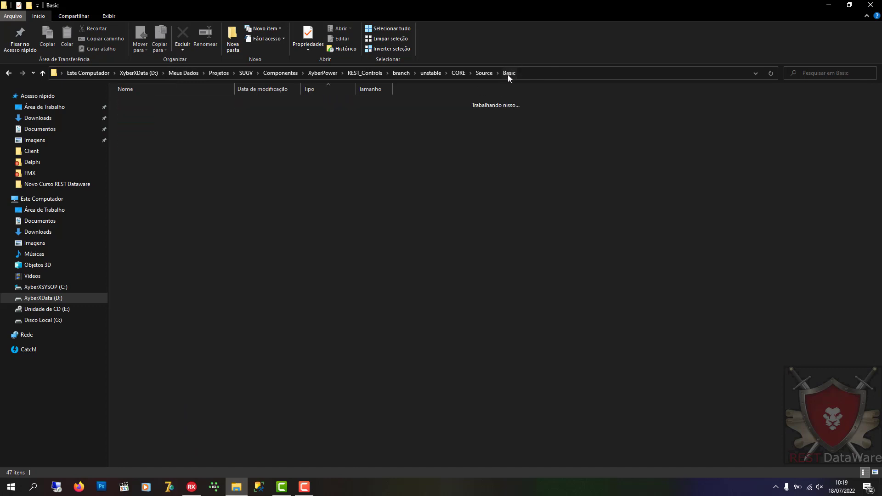
click(226, 141)
double_click(226, 142)
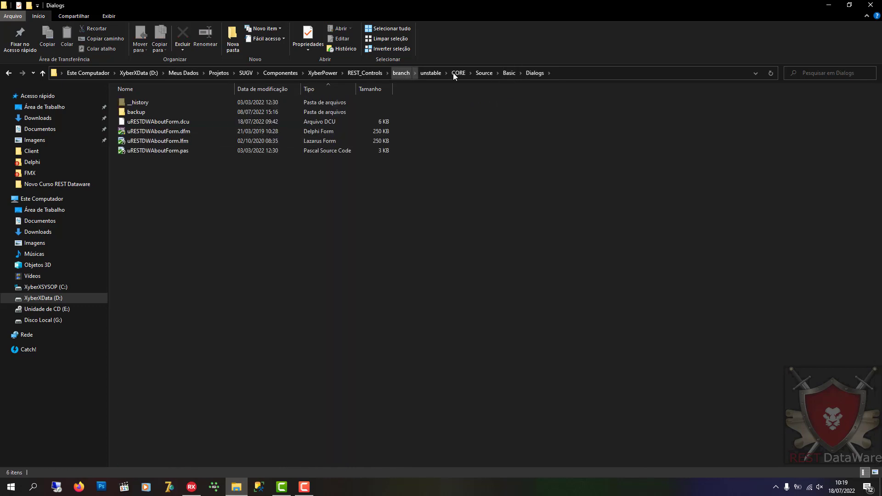
click(509, 72)
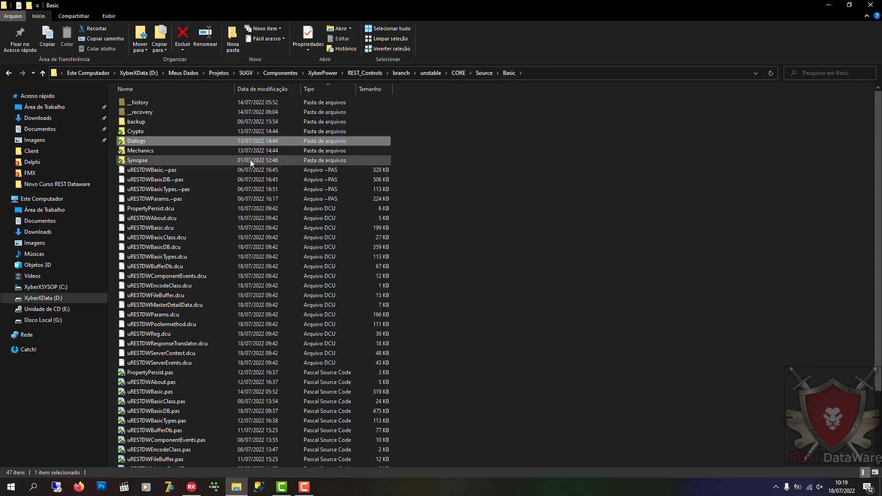
double_click(250, 152)
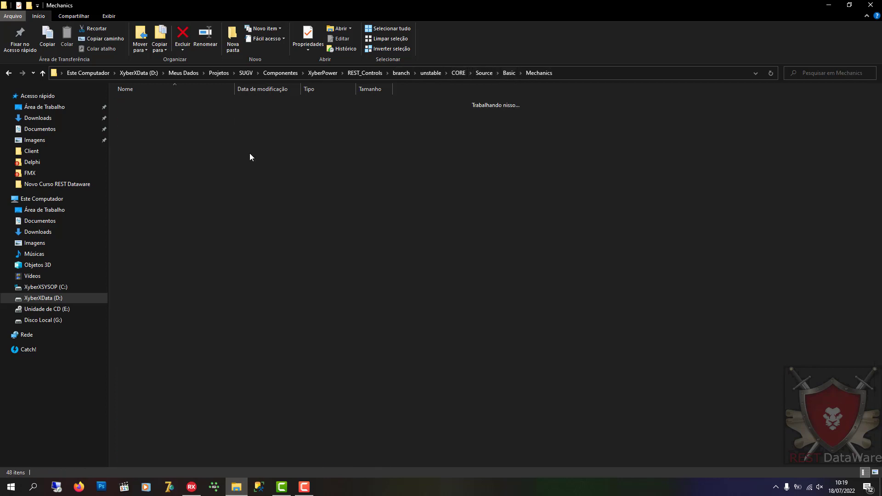
click(509, 72)
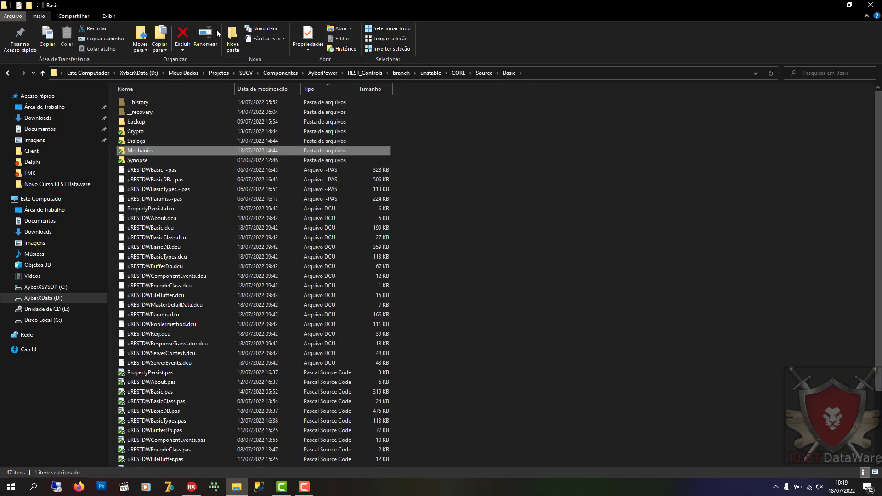
Step: Look into the Consts folder under Source and return to the Source folder
click(484, 74)
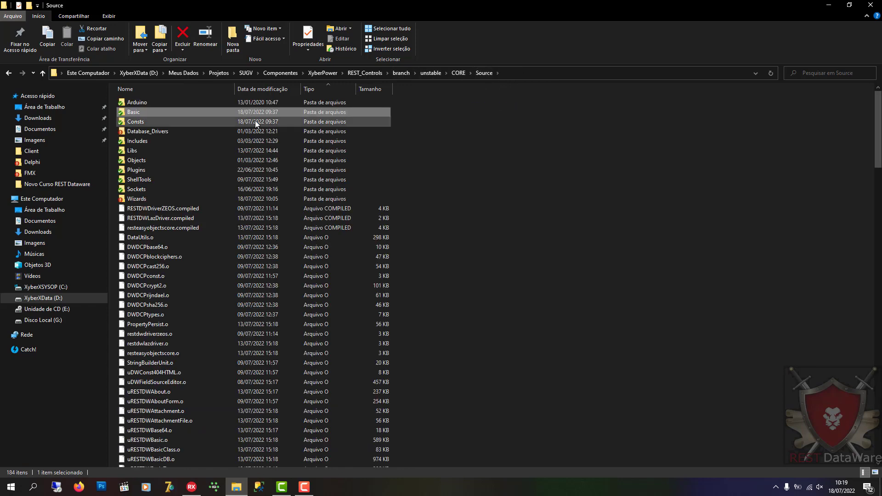
double_click(188, 122)
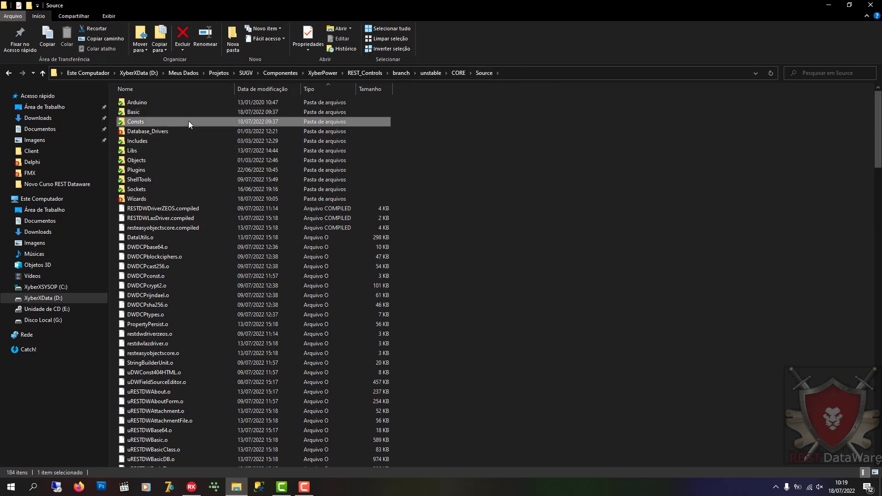
click(483, 73)
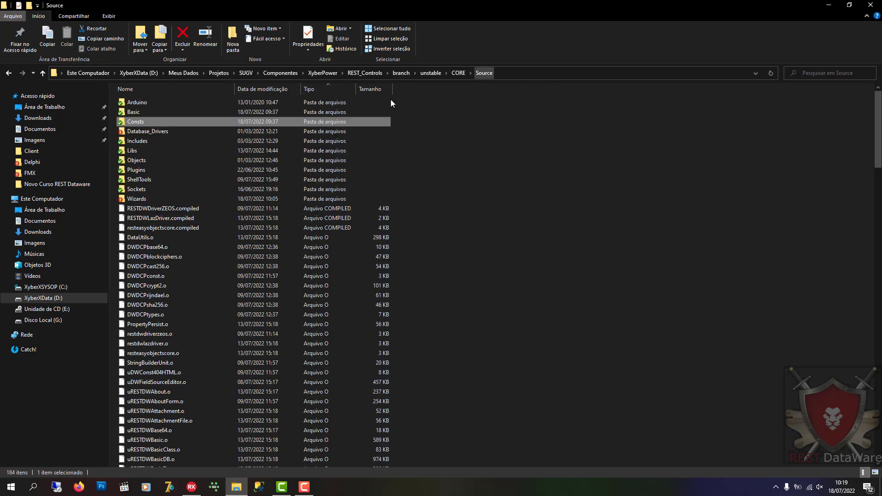
Step: Open Database_Drivers\FireDAC, view its Package subfolder and return to the FireDAC folder
double_click(186, 132)
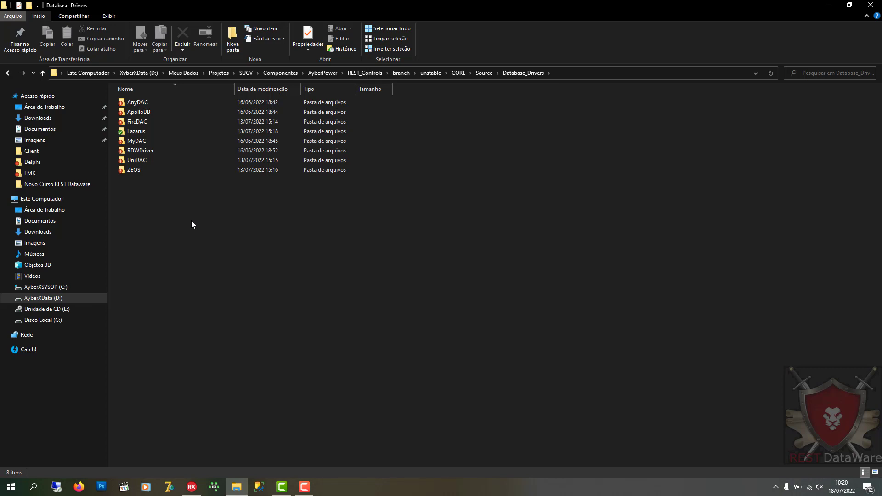
double_click(176, 121)
double_click(189, 112)
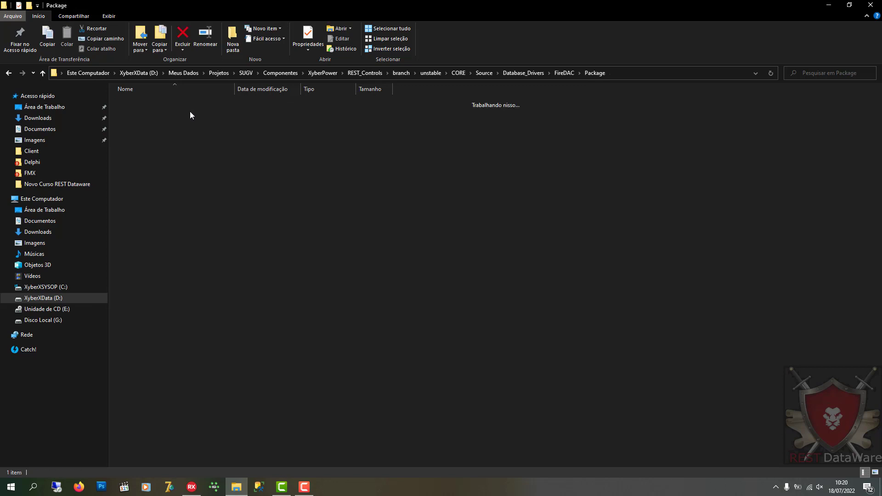
click(568, 73)
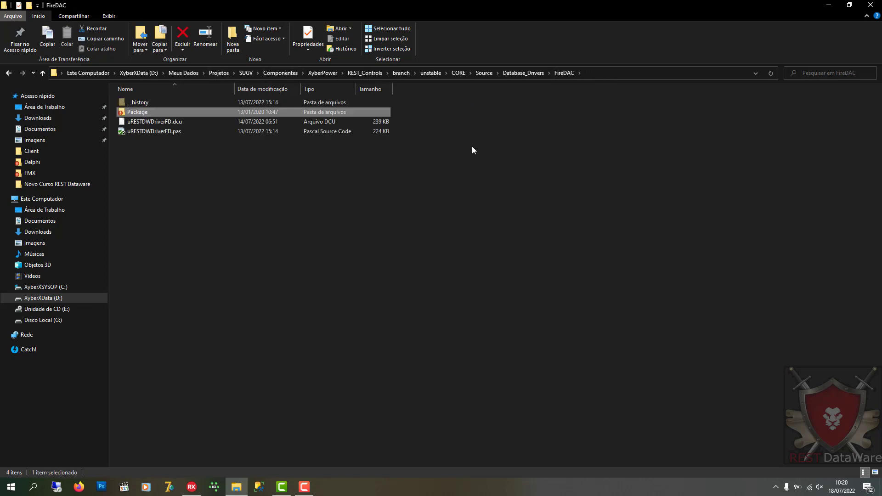
click(333, 183)
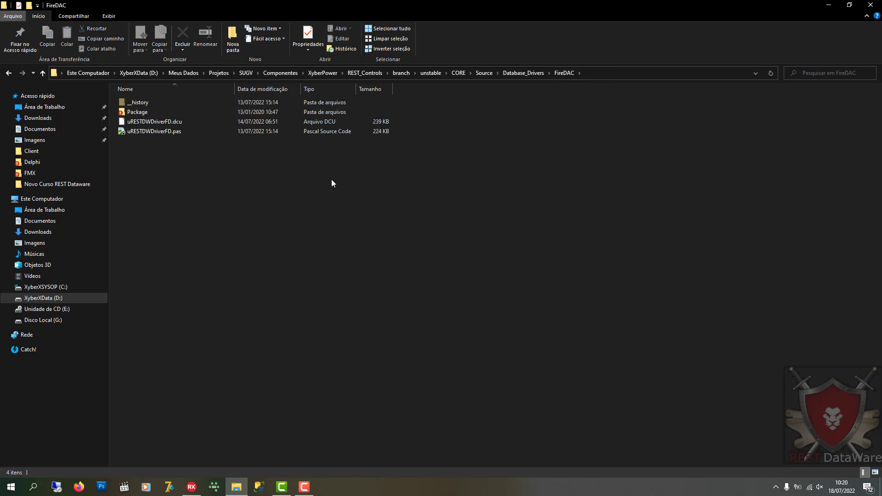
Step: Return to the Source folder and view the files in its Includes folder
click(487, 72)
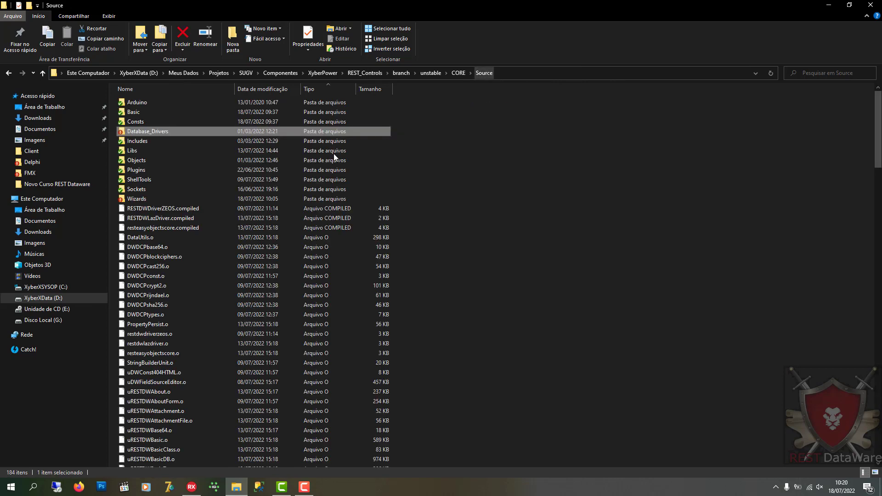
double_click(208, 143)
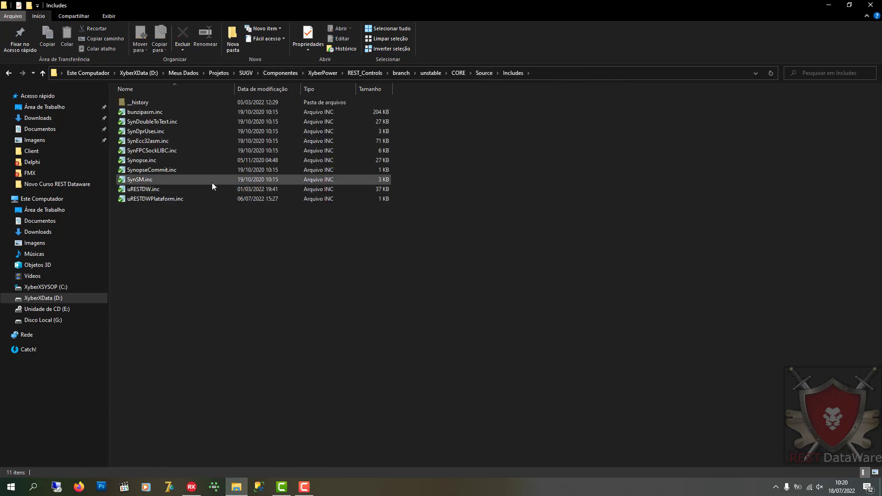
Step: Select uRESTDWPlataform.inc in Includes and view the files in Source\Libs, closing File Explorer at the end
click(211, 200)
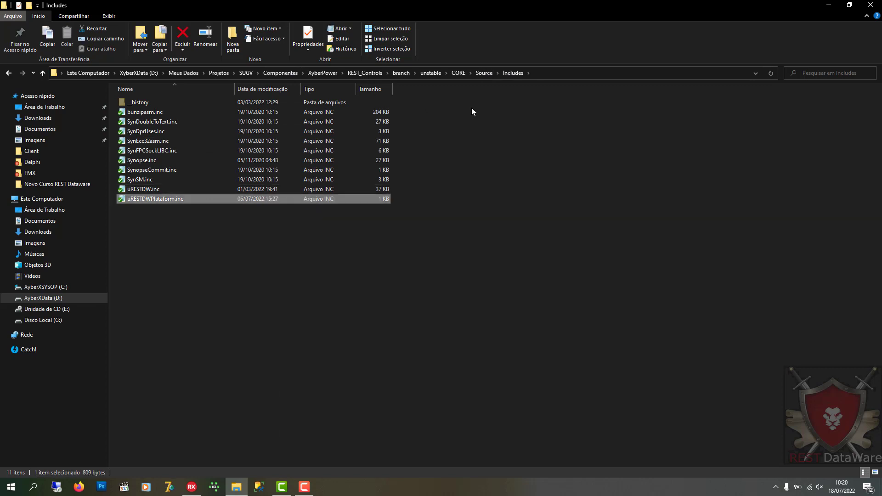
click(484, 73)
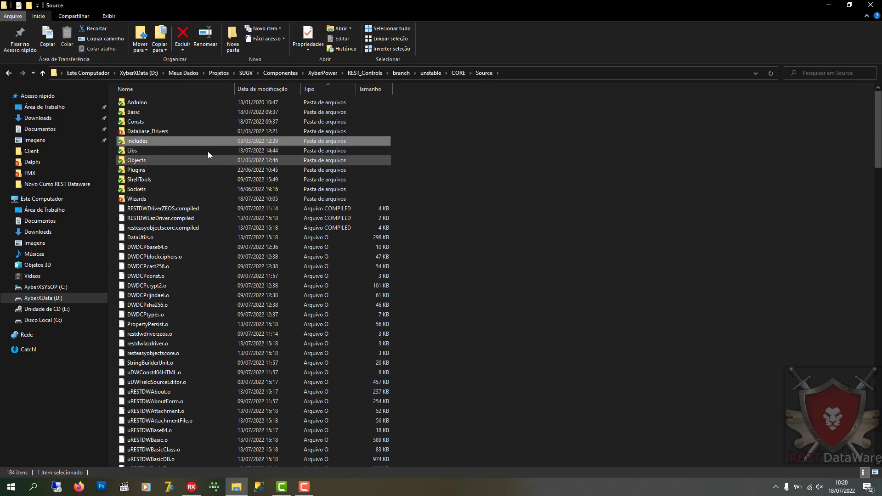
click(207, 151)
double_click(206, 150)
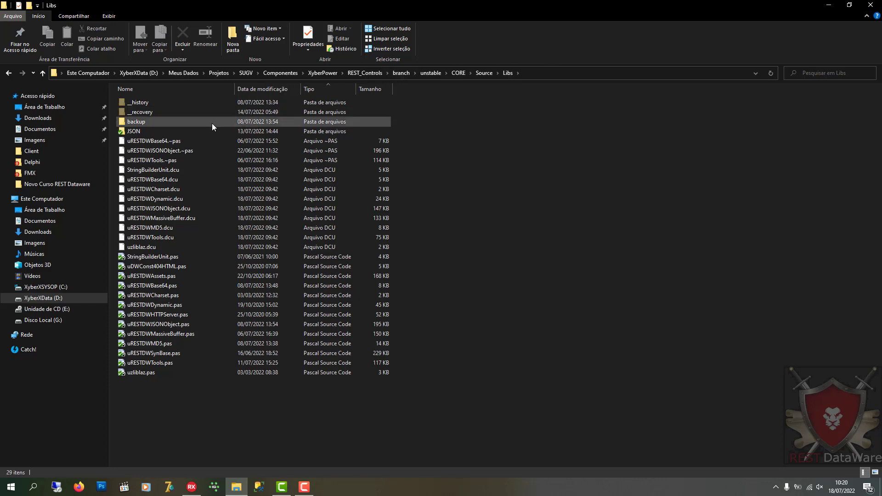
click(483, 73)
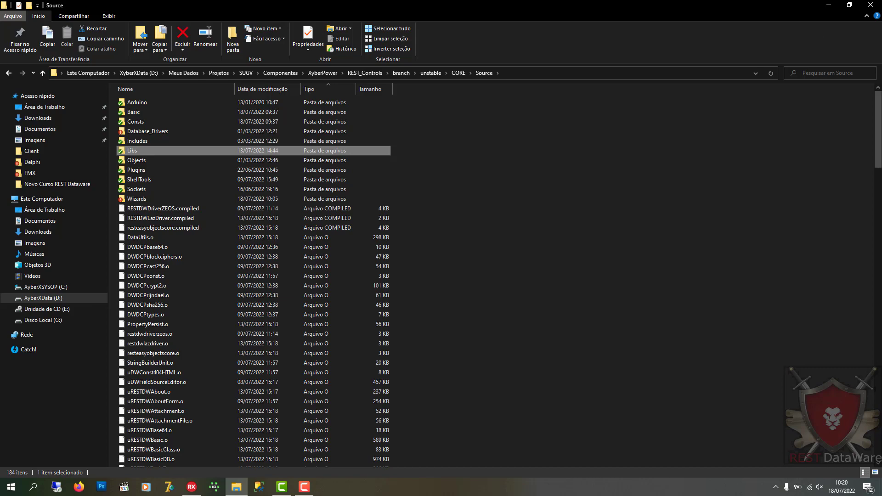
click(870, 5)
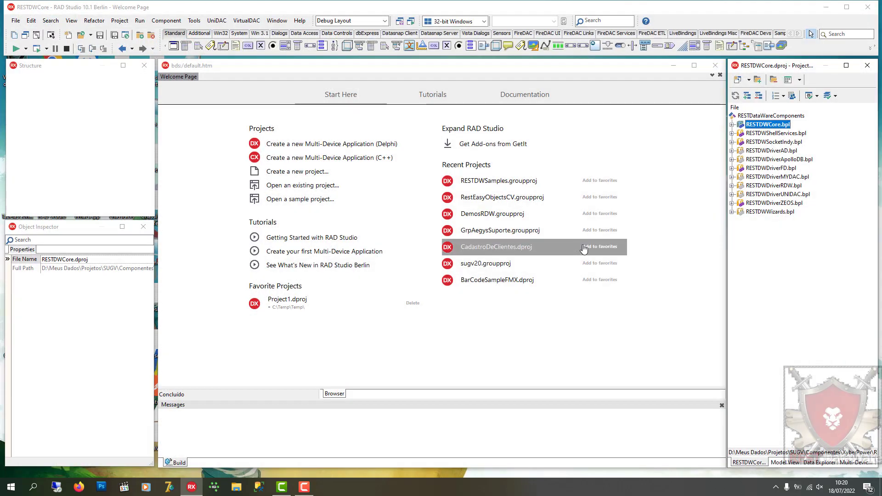
Step: Show the RESTDataWareComponents project group's folder in File Explorer and close that window again
click(766, 117)
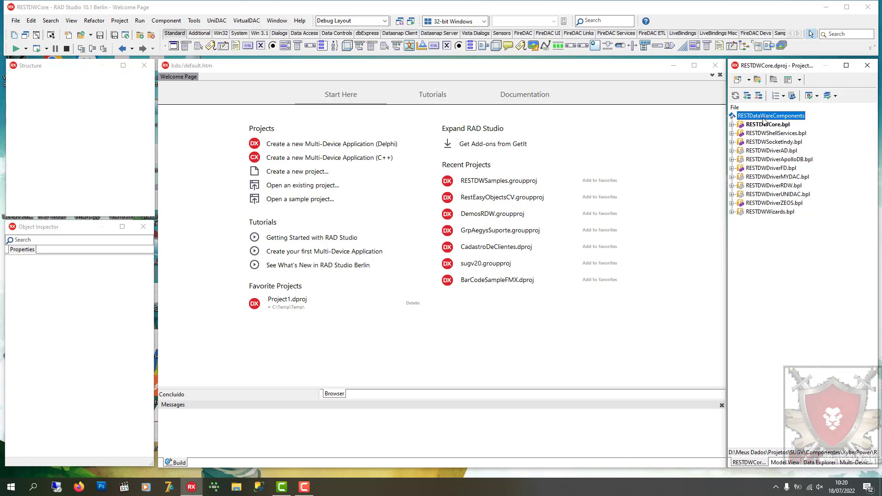
right_click(765, 118)
click(797, 157)
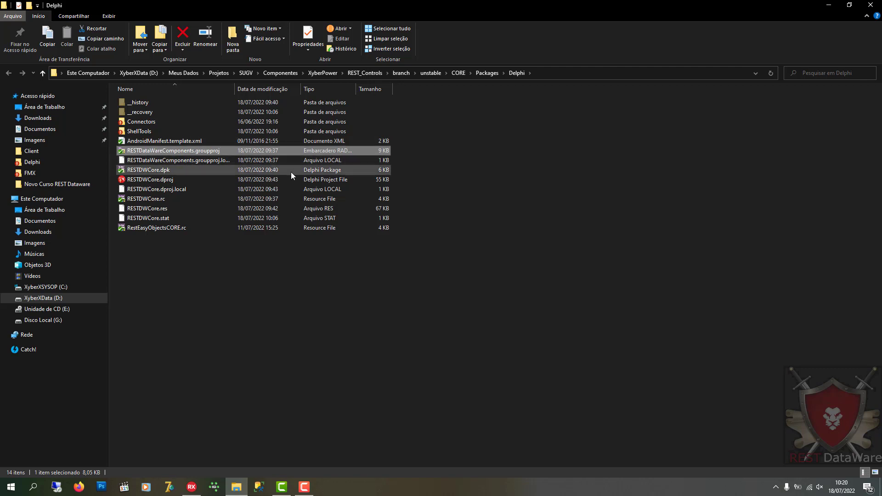
click(871, 5)
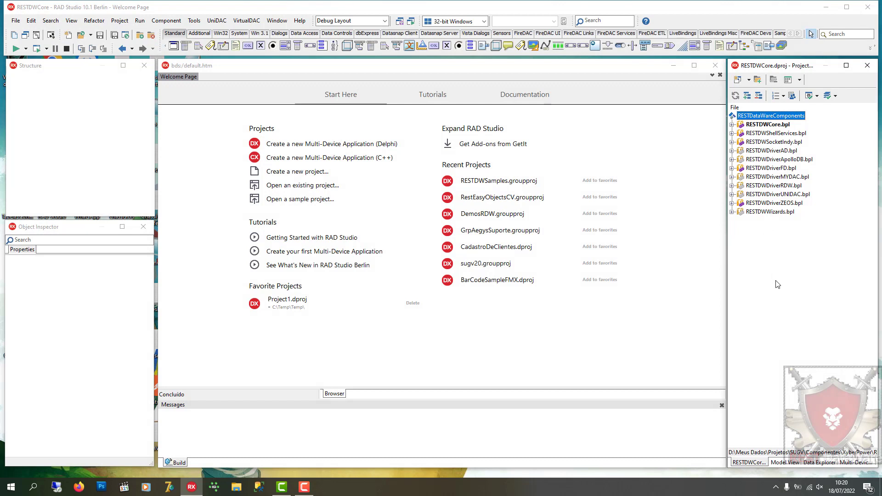
Step: Go through the RESTDWCore, RESTDWShellServices and RESTDWDriverFD packages in the project group
click(760, 124)
click(760, 142)
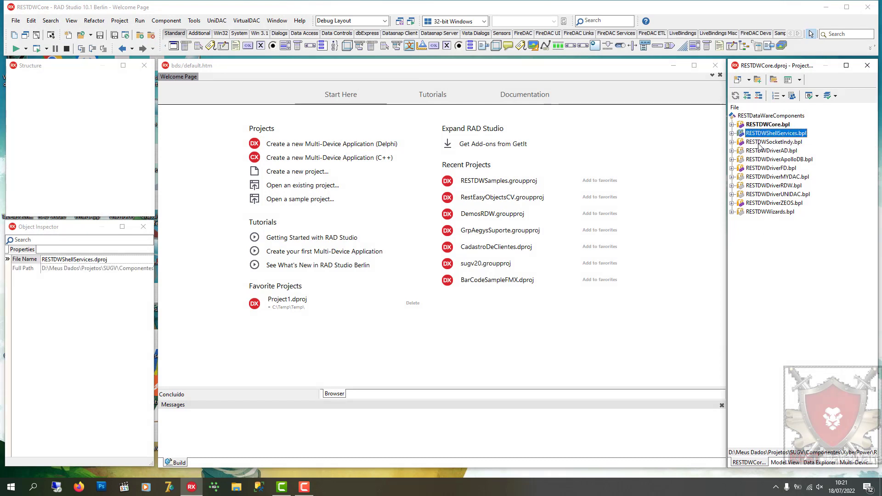
click(762, 168)
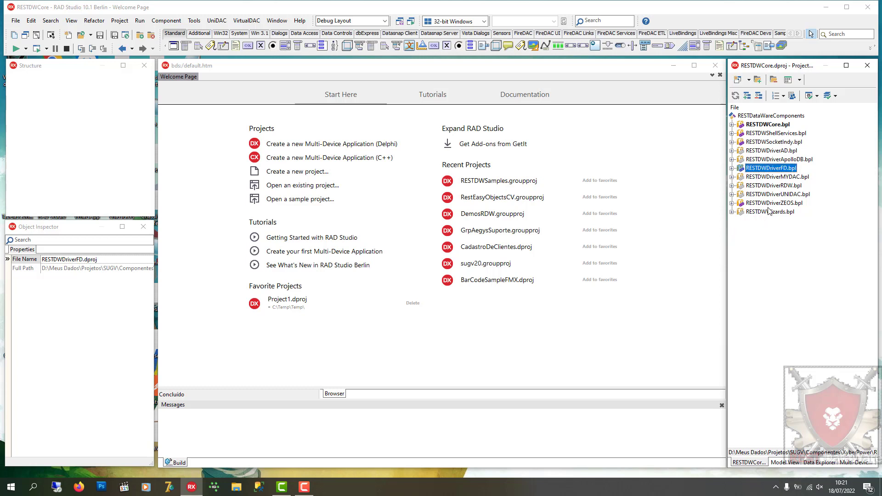
Step: Install the RESTDWDriverUNIDAC.bpl package into the IDE and dismiss the installation message
click(771, 195)
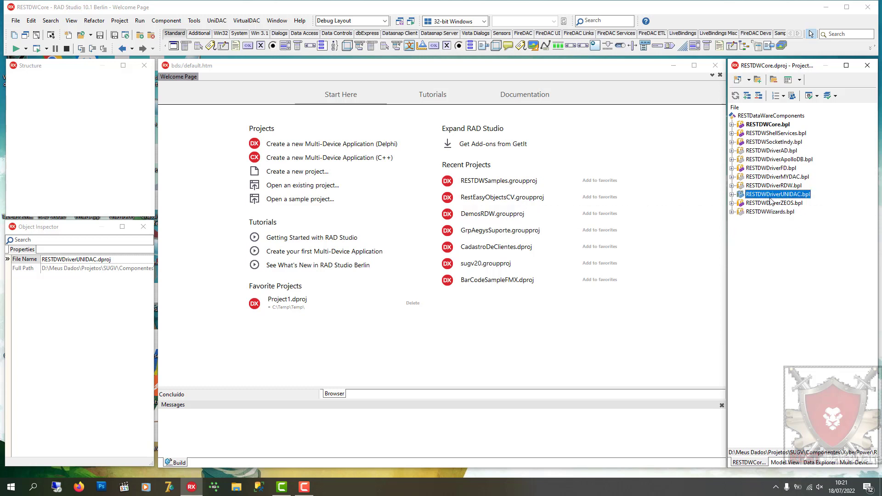
right_click(771, 194)
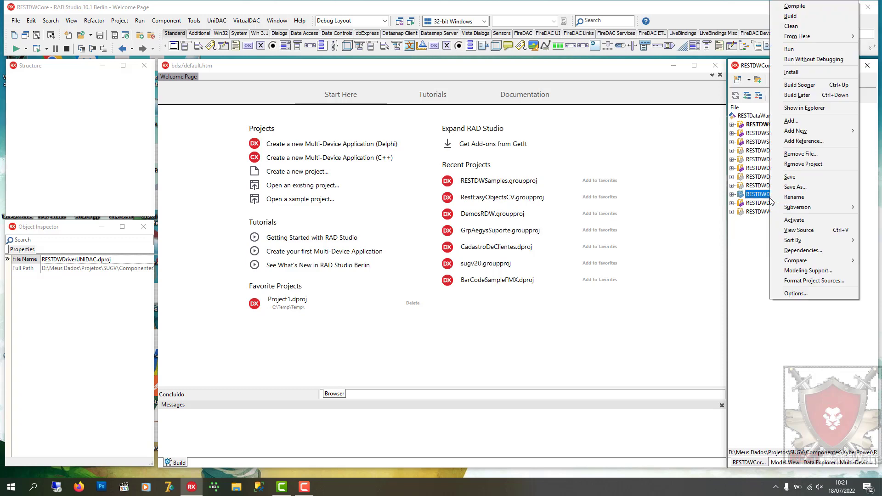
click(807, 74)
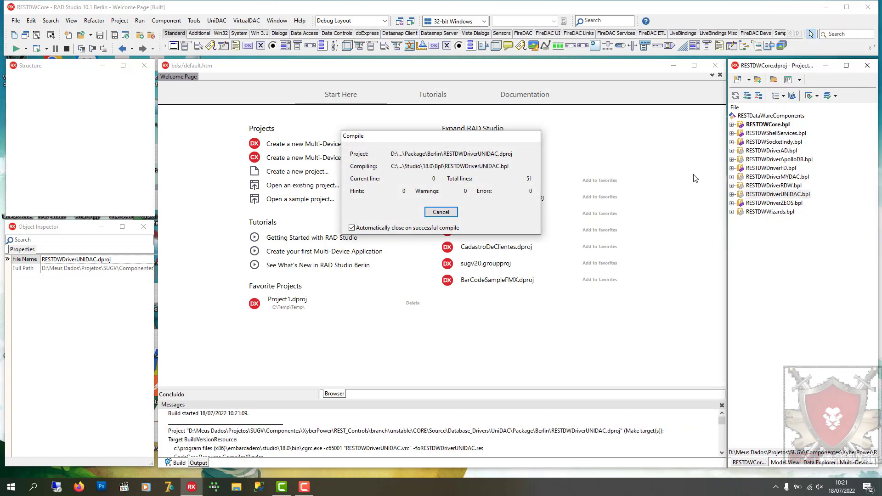
click(495, 268)
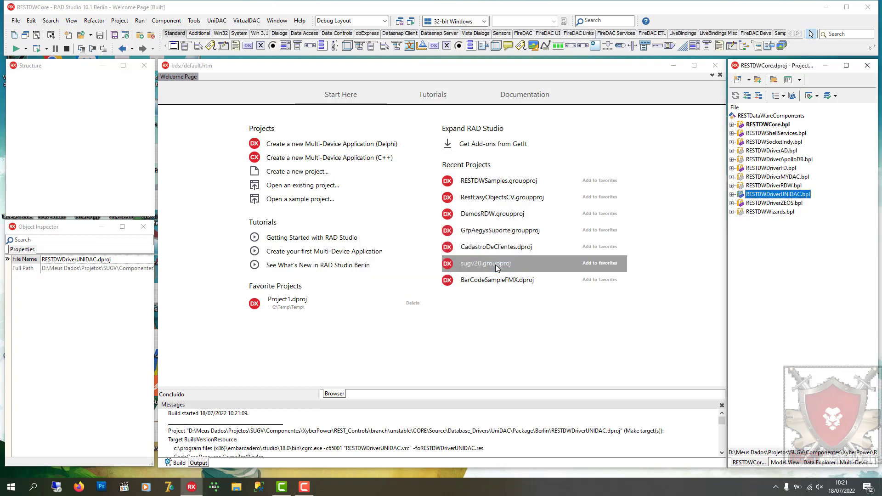
Step: Filter the component palette by "rest" and review the REST Dataware Service, Tools, CORE - DB, CORE - Drivers and Client's components
click(853, 33)
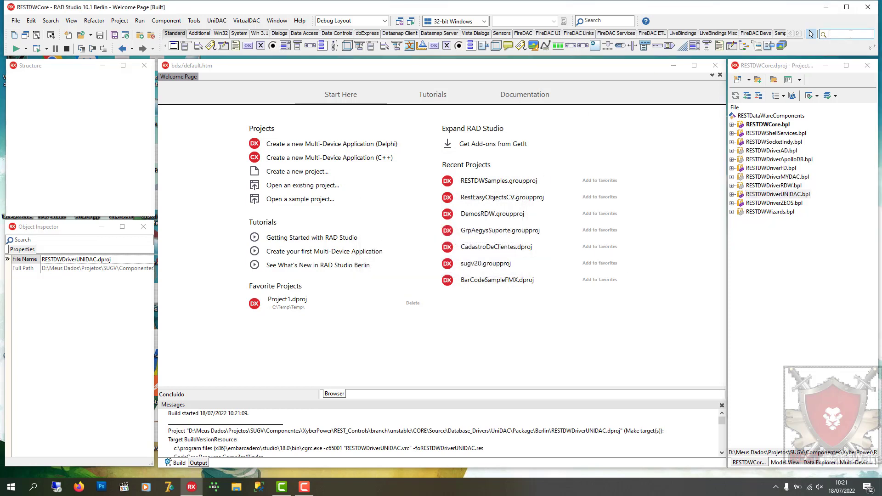
text(resty)
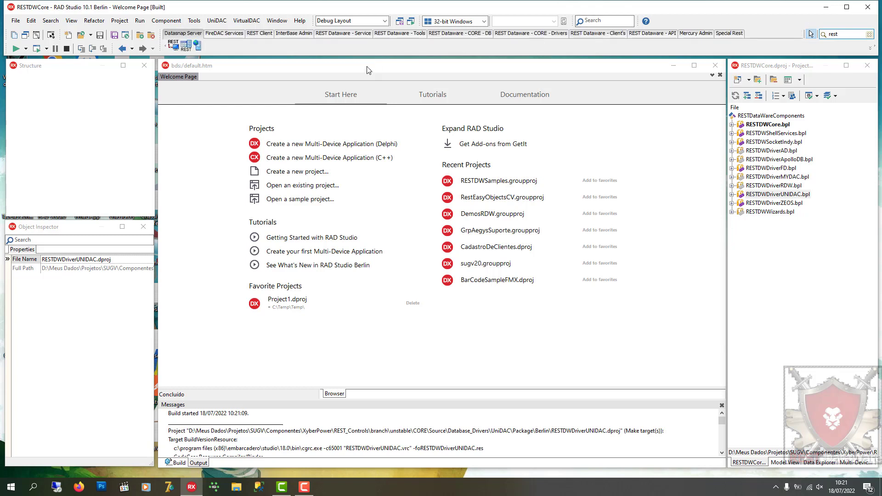
click(336, 36)
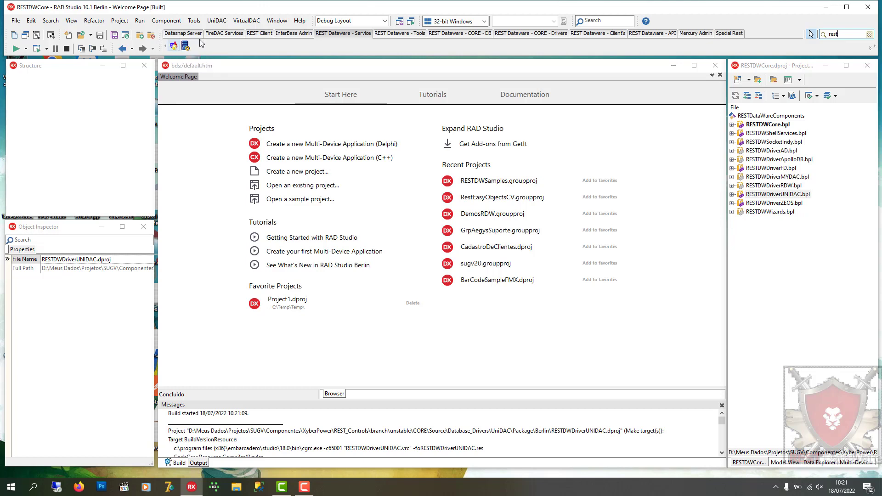
click(385, 35)
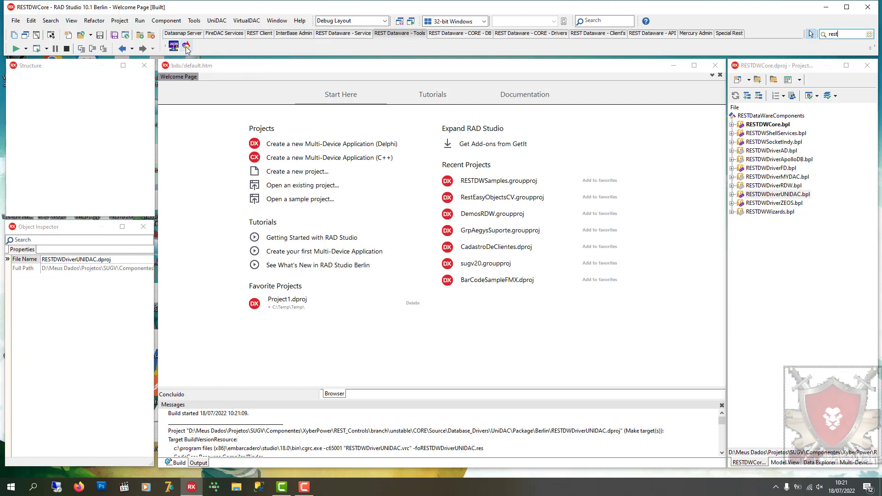
click(448, 34)
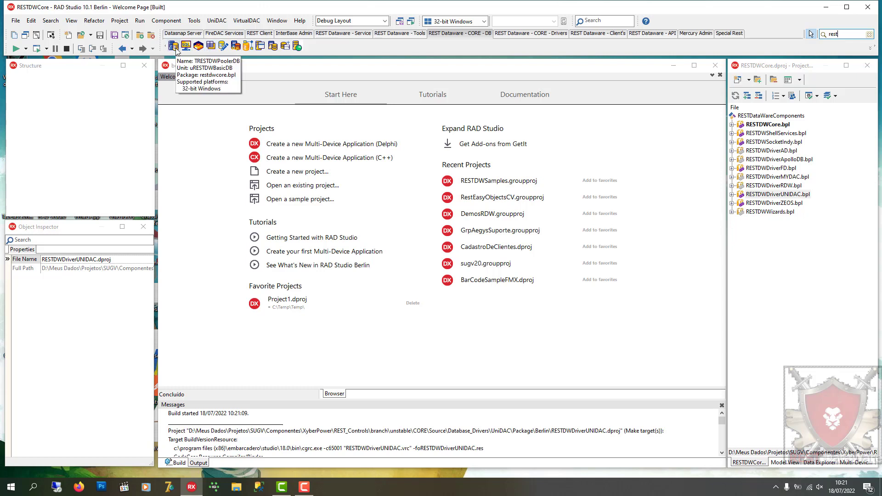
click(546, 35)
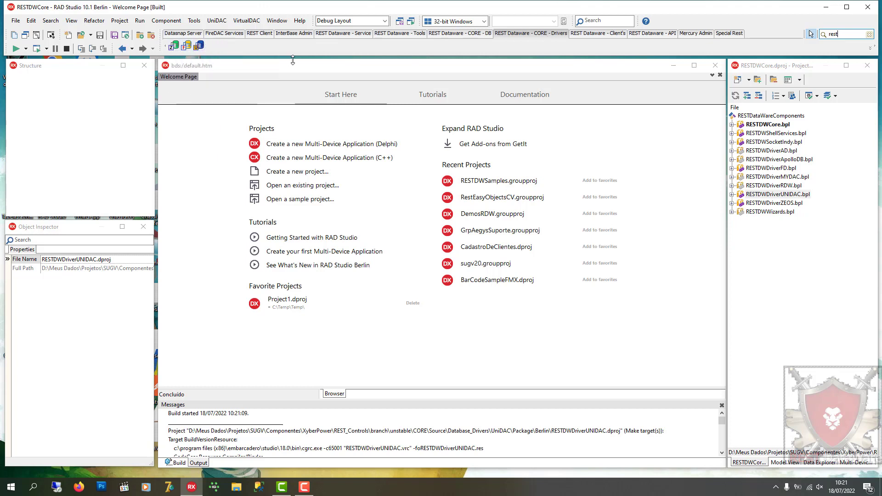
click(604, 34)
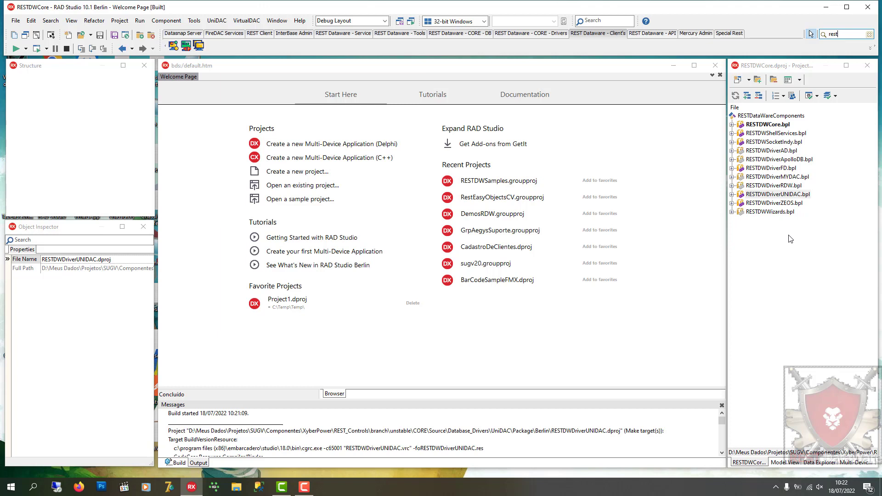
Step: Show RESTDWCore.bpl's folder in File Explorer, go up to REST_Controls to point out its CORE folder, and switch back to RAD Studio
click(768, 126)
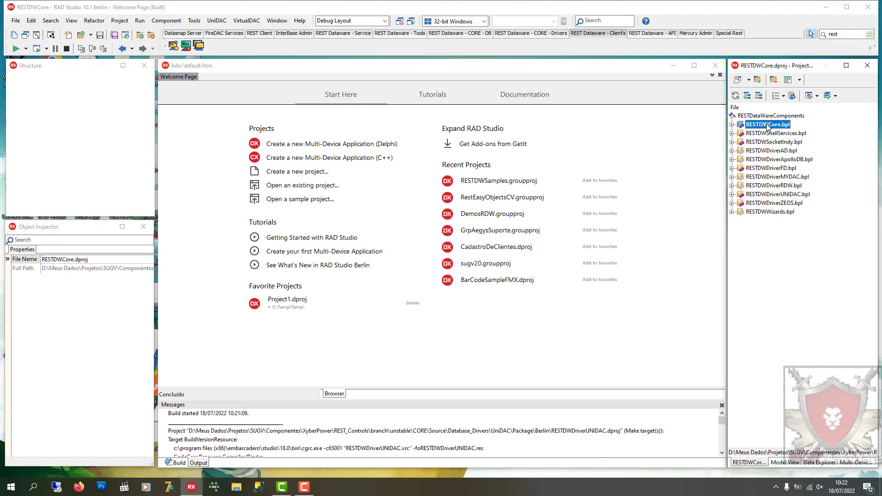
right_click(768, 126)
click(803, 246)
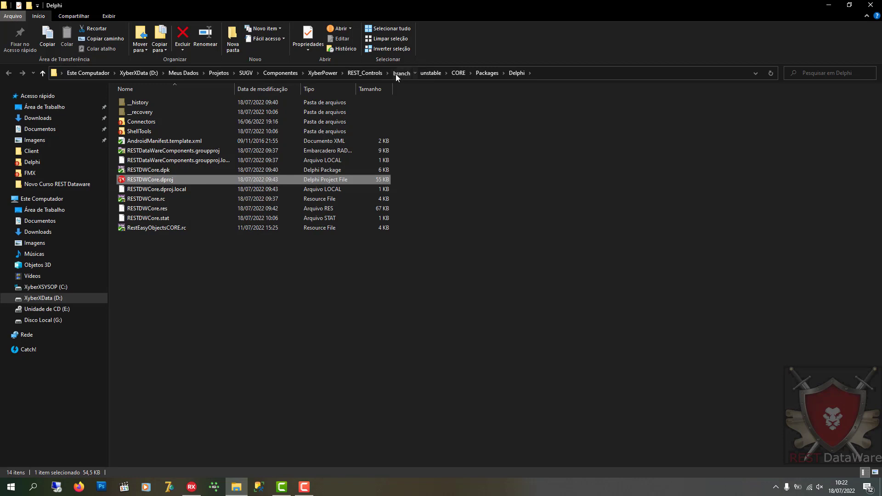
click(402, 73)
click(362, 73)
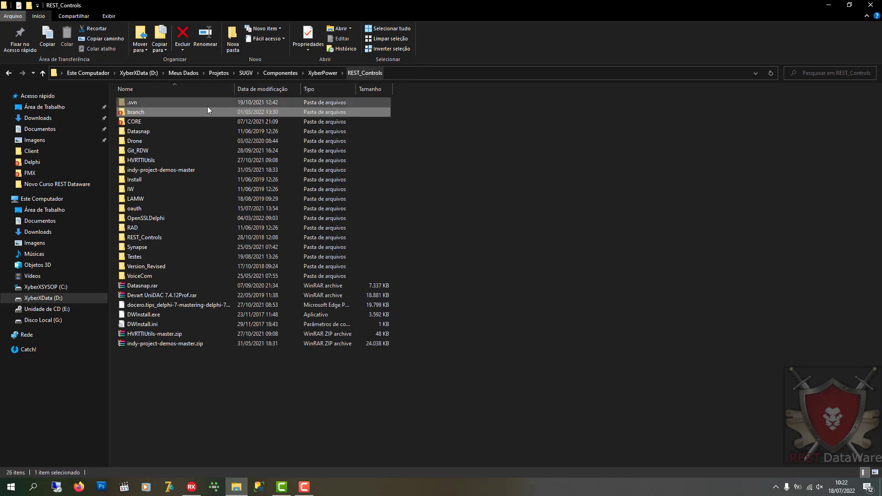
click(192, 121)
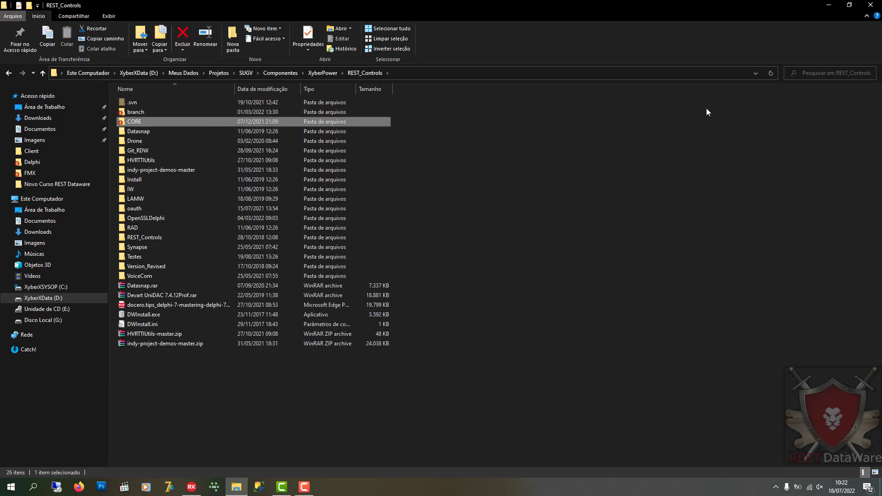
key(alt+Tab)
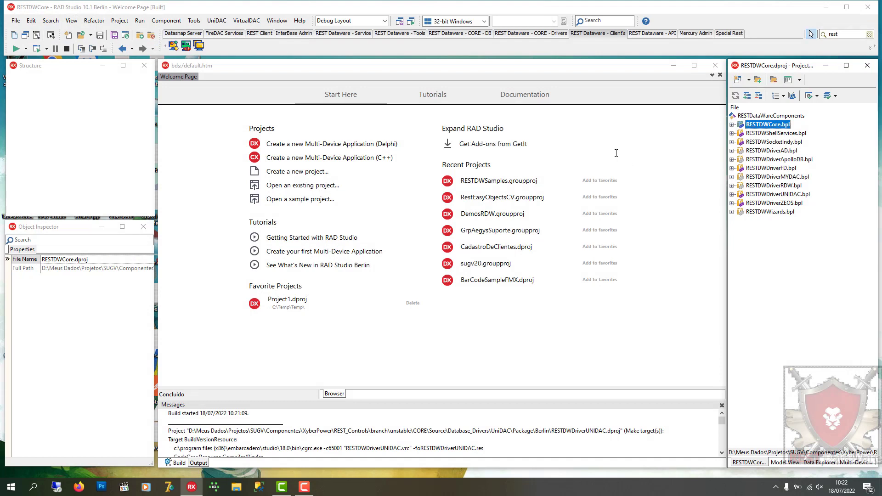